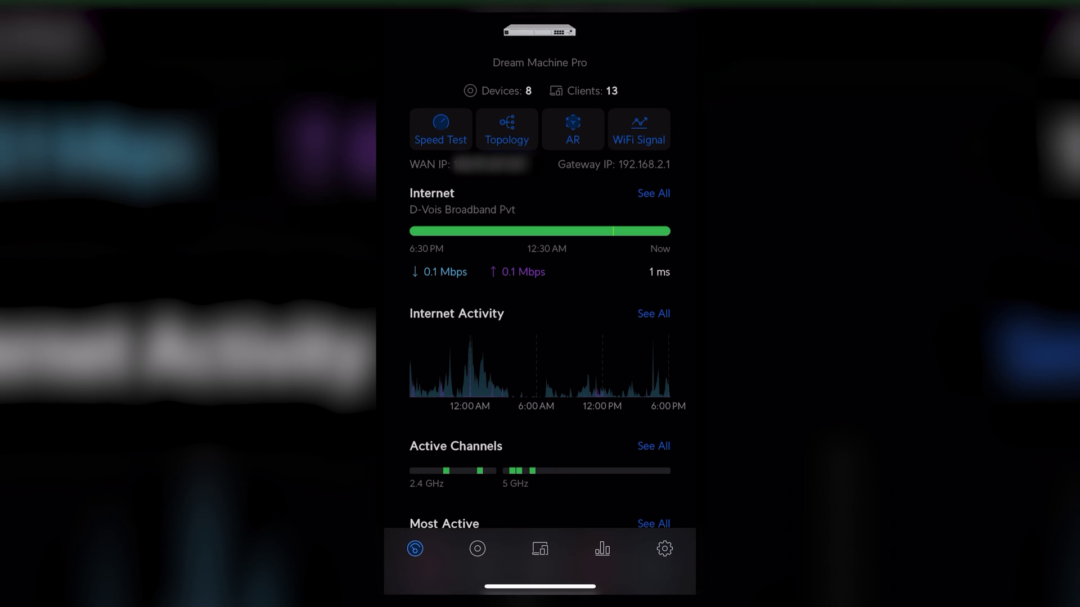
# Step: Browse the Devices, Dashboard, Clients and Settings tabs in the UniFi Network app
pyautogui.click(476, 548)
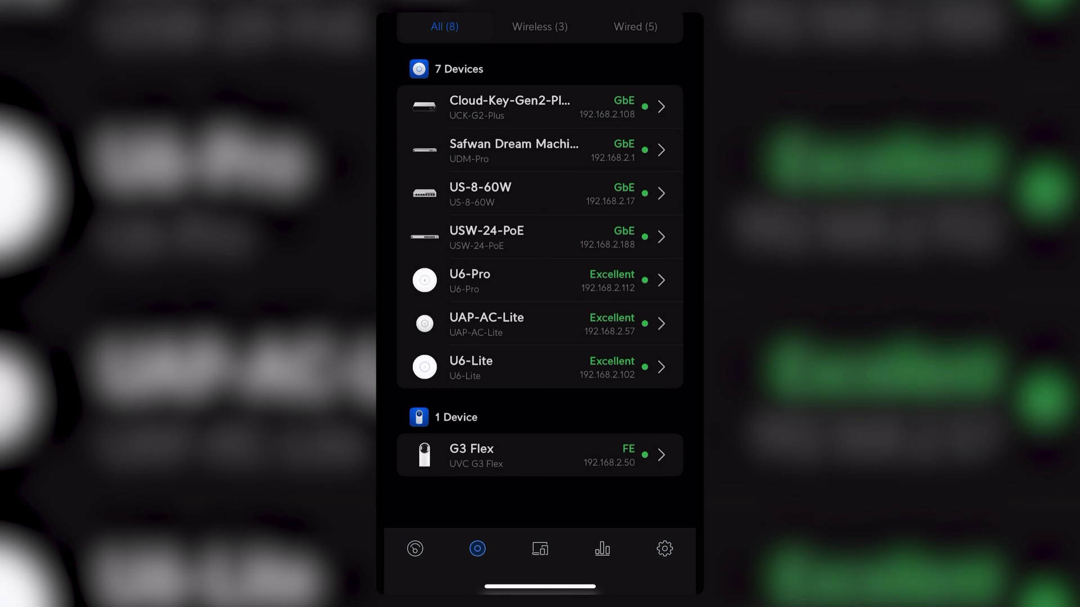
pyautogui.click(415, 548)
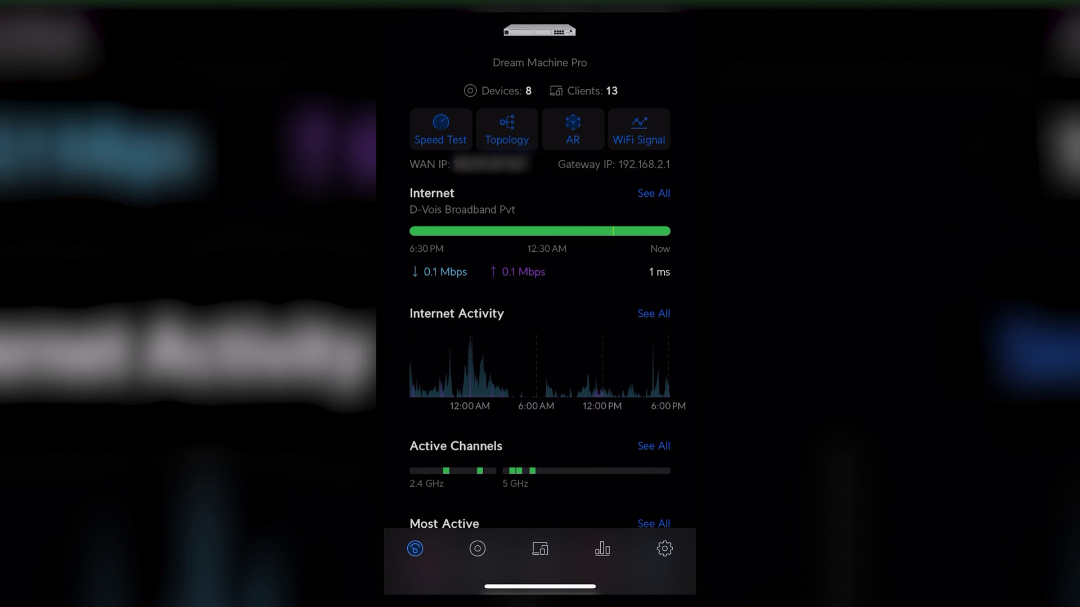
pyautogui.click(540, 549)
pyautogui.click(665, 548)
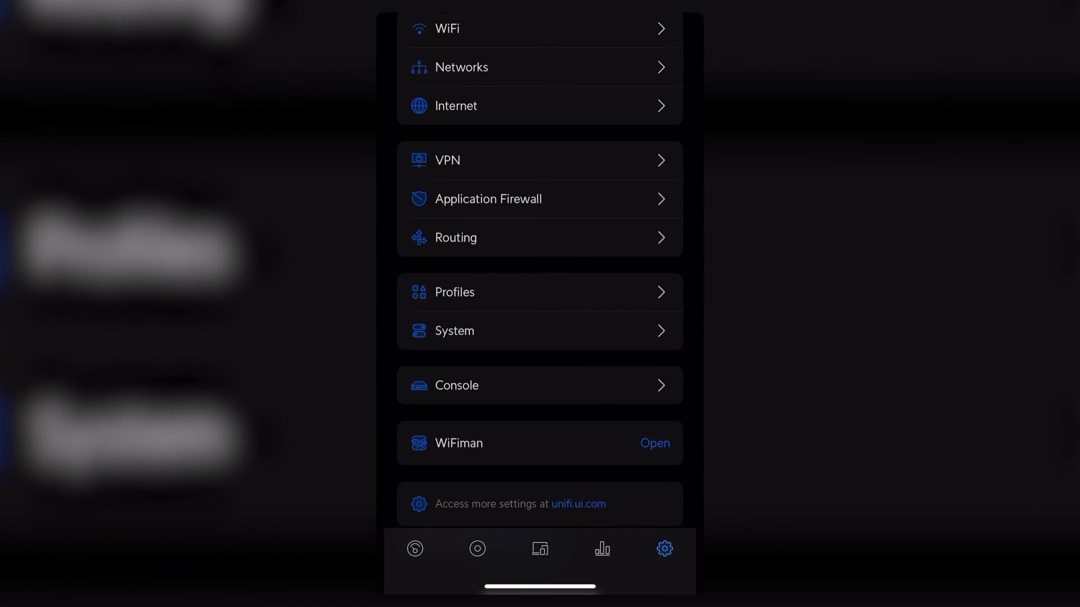
pyautogui.click(477, 548)
pyautogui.click(514, 149)
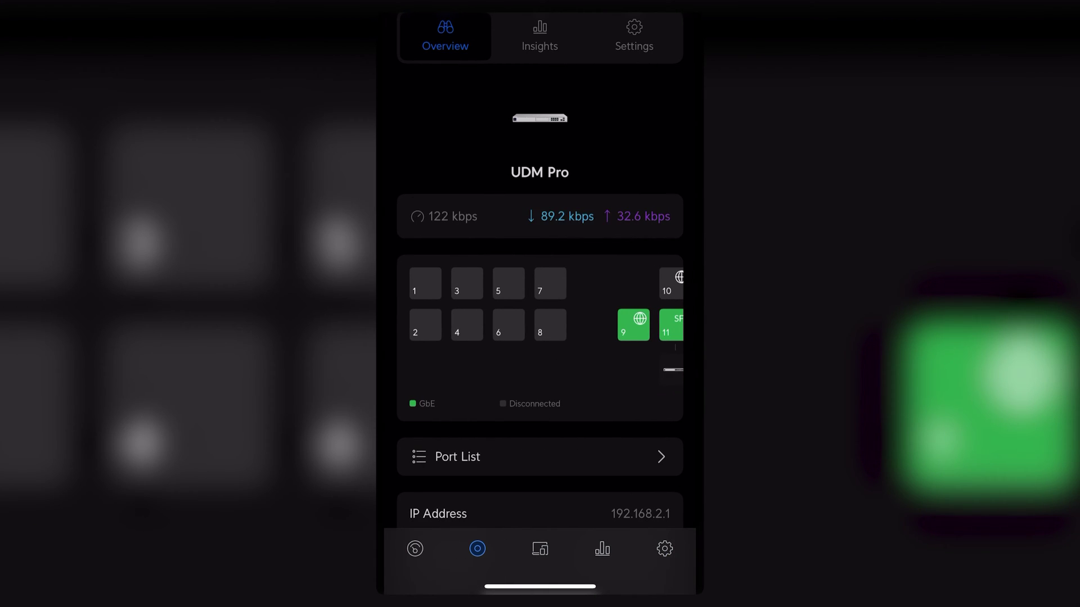
pyautogui.scroll(-10, 540, 337)
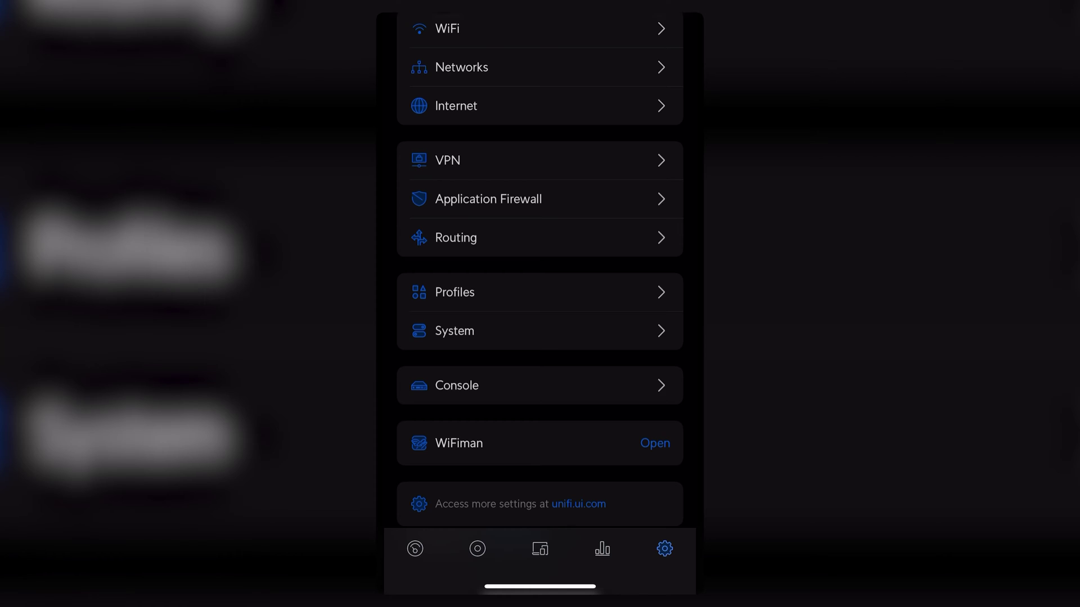
pyautogui.click(539, 255)
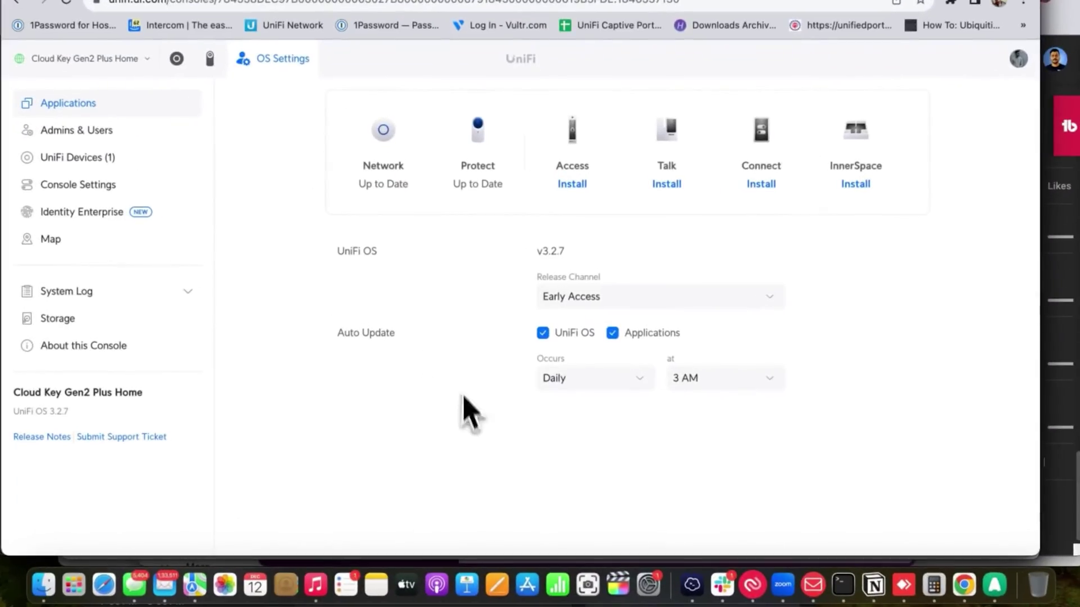
# Step: Download the migration backup file from the Cloud Key's Protect System settings
pyautogui.moveTo(422, 166)
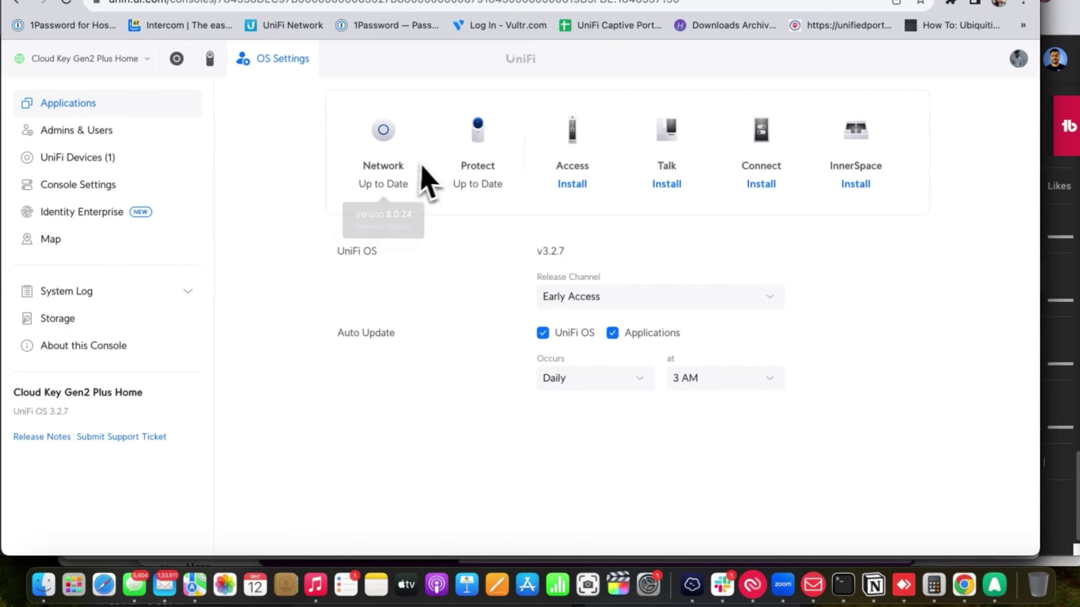
pyautogui.click(485, 144)
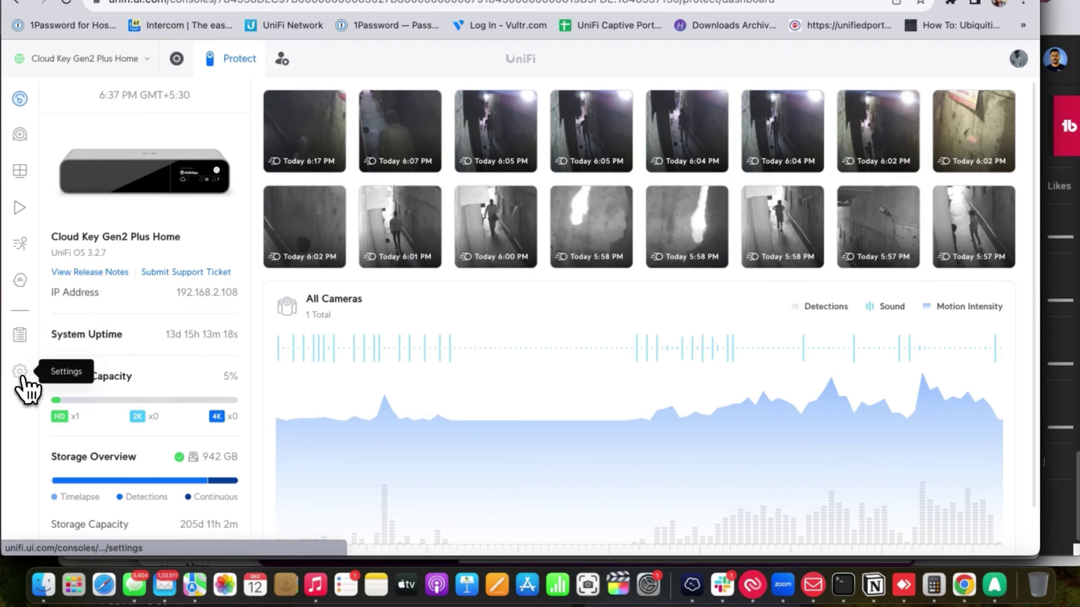
pyautogui.click(21, 372)
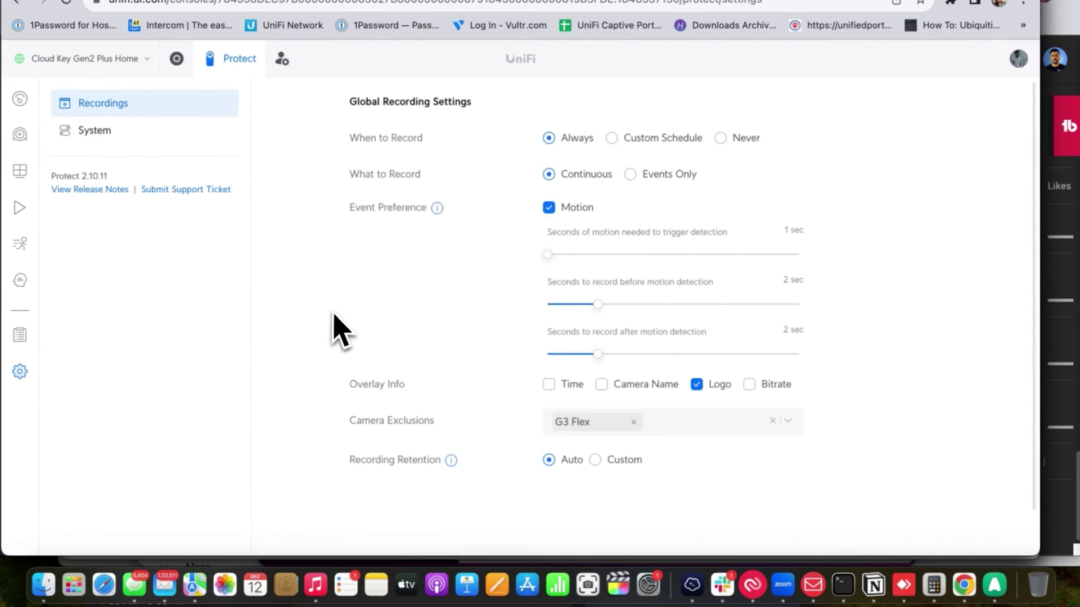
pyautogui.click(123, 135)
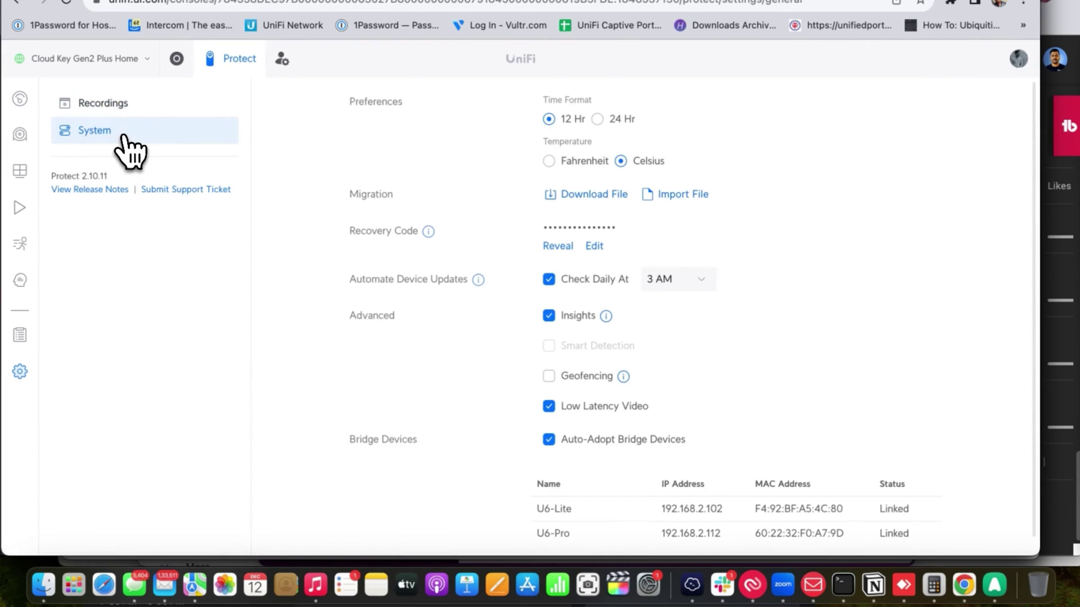
pyautogui.click(560, 200)
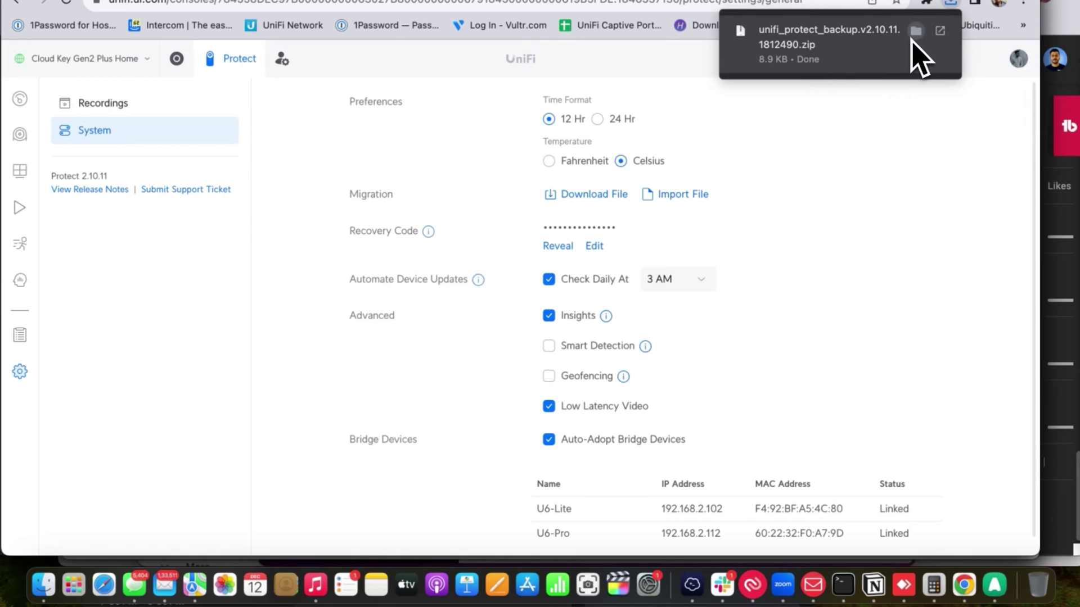
# Step: Move the unifi_protect_backup zip from Downloads into Documents and close Finder
pyautogui.click(913, 34)
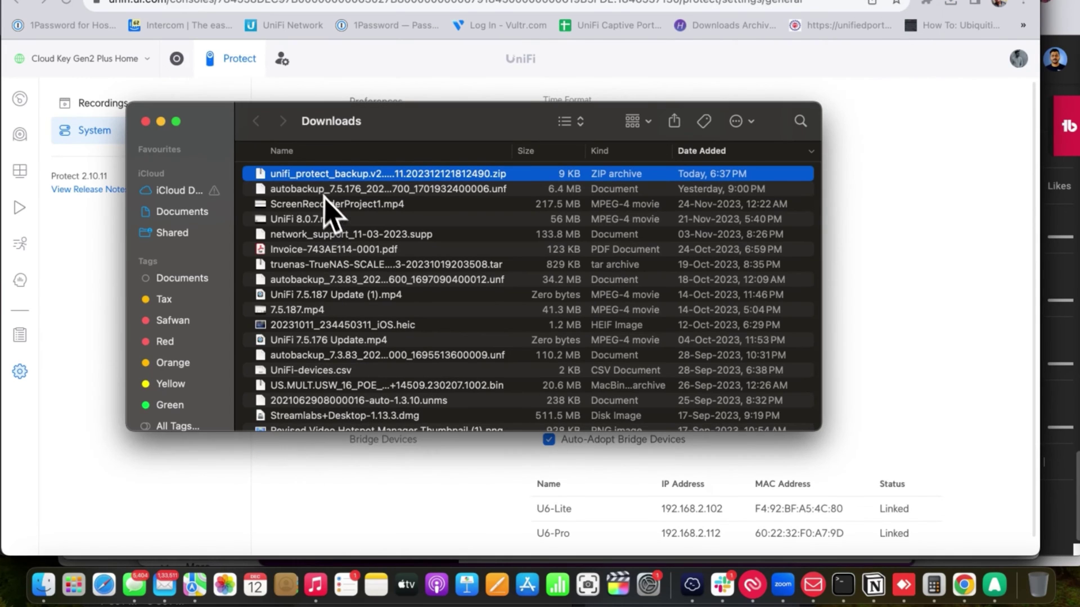
pyautogui.moveTo(312, 179); pyautogui.dragTo(194, 213)
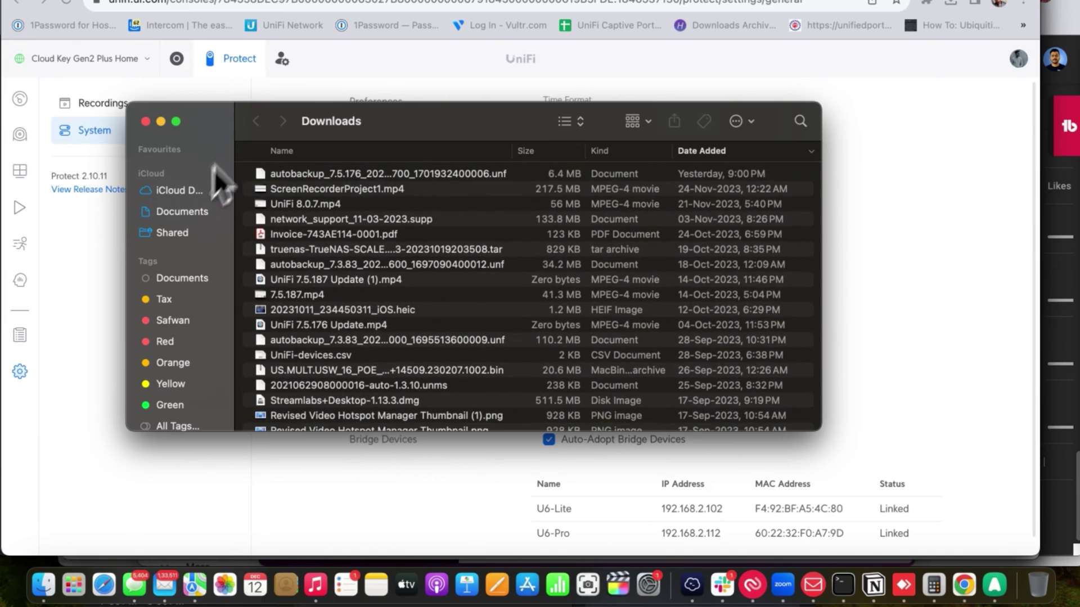
pyautogui.click(146, 122)
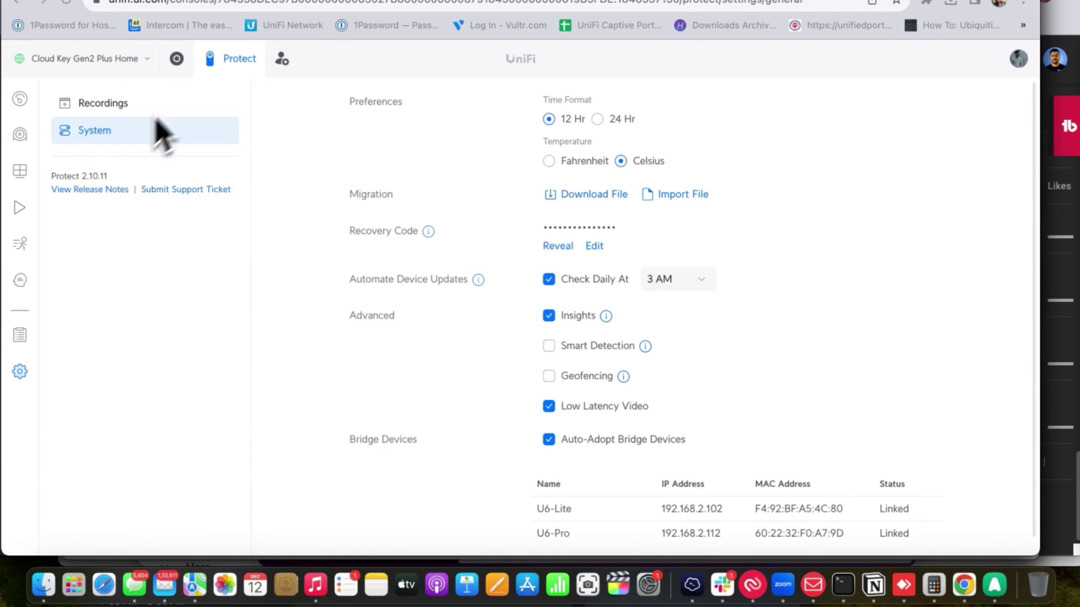
# Step: Open Protect on the Dream Machine Pro and go to its System settings
pyautogui.click(351, 2)
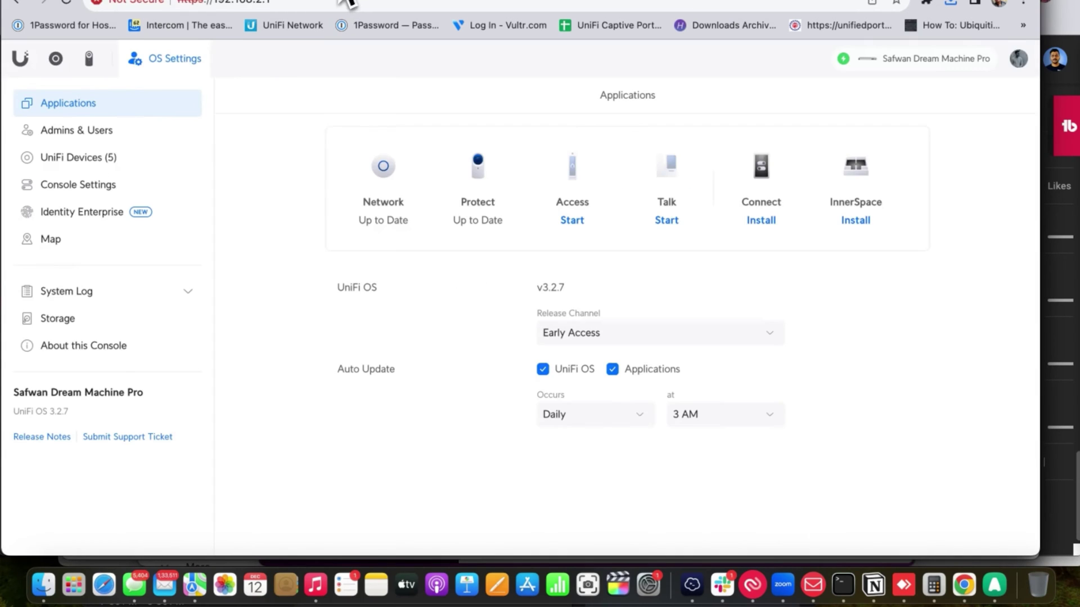
pyautogui.click(494, 168)
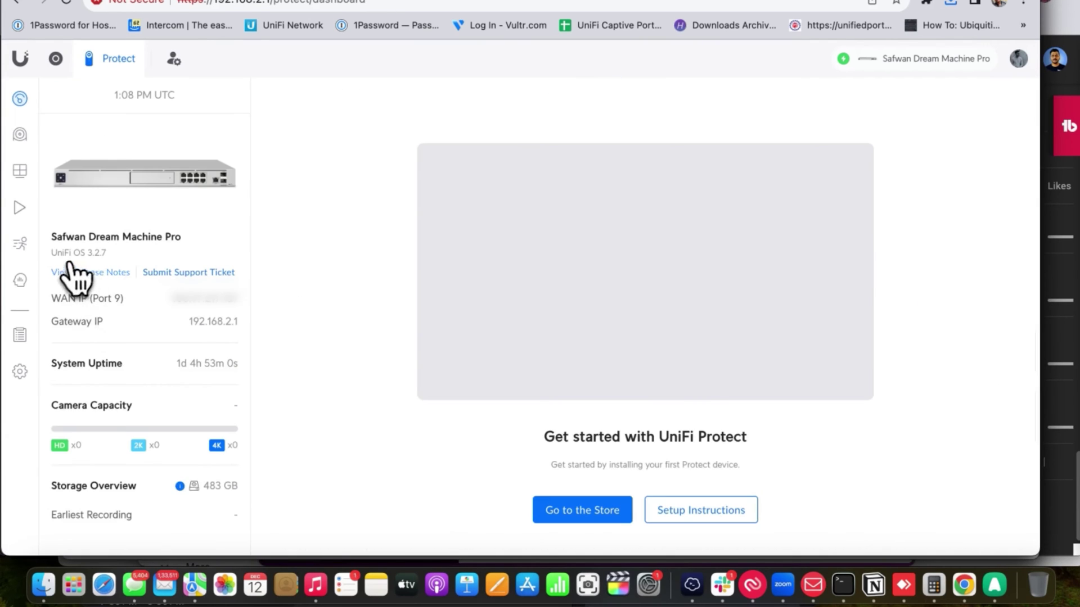
pyautogui.click(25, 373)
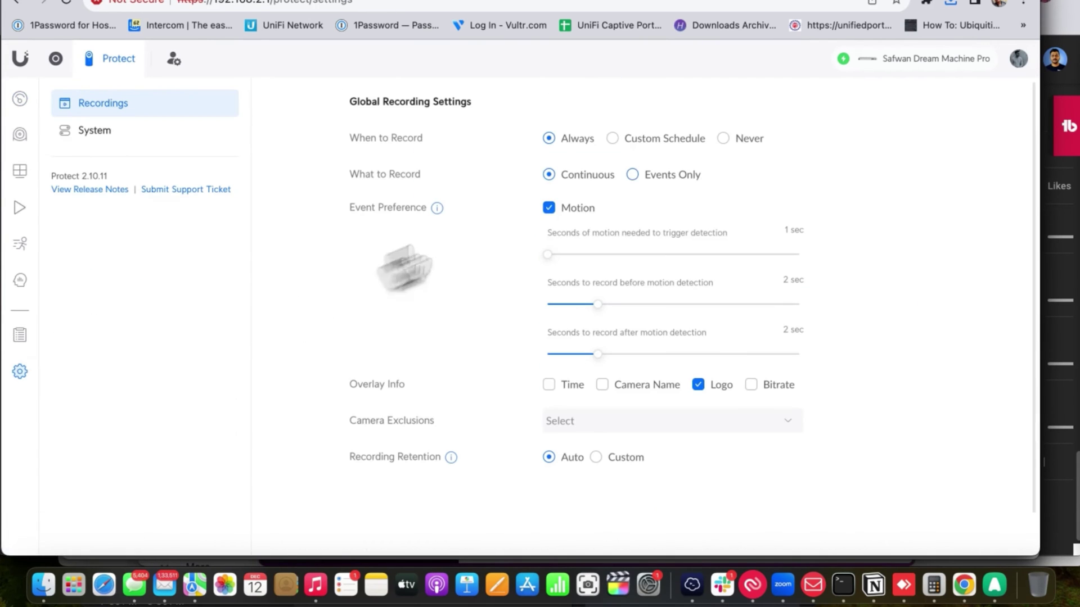
pyautogui.click(191, 135)
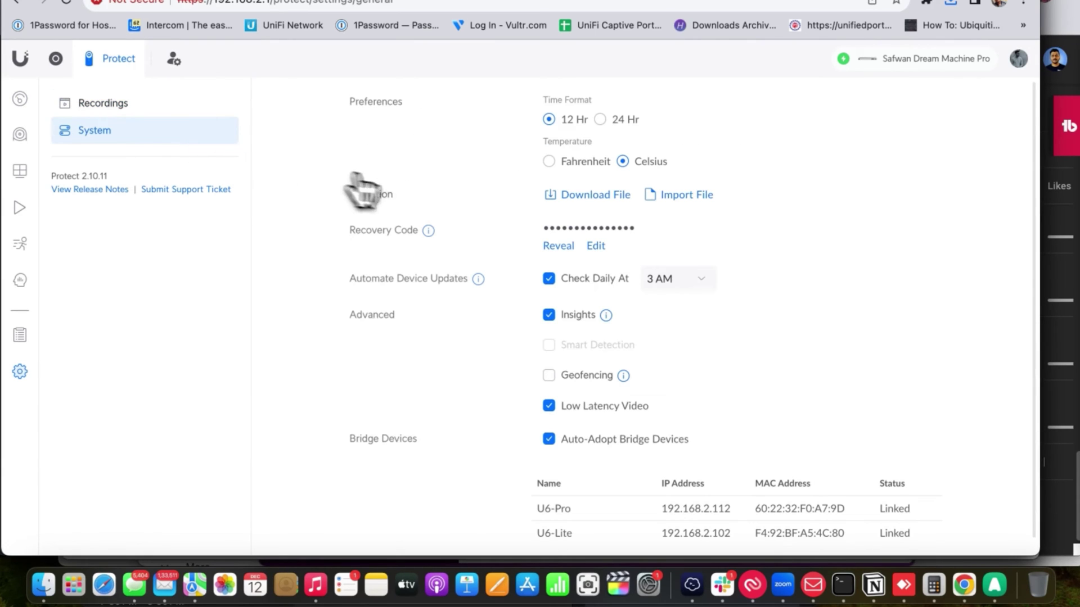
# Step: Import the unifi_protect_backup zip from Documents and confirm the import
pyautogui.click(653, 207)
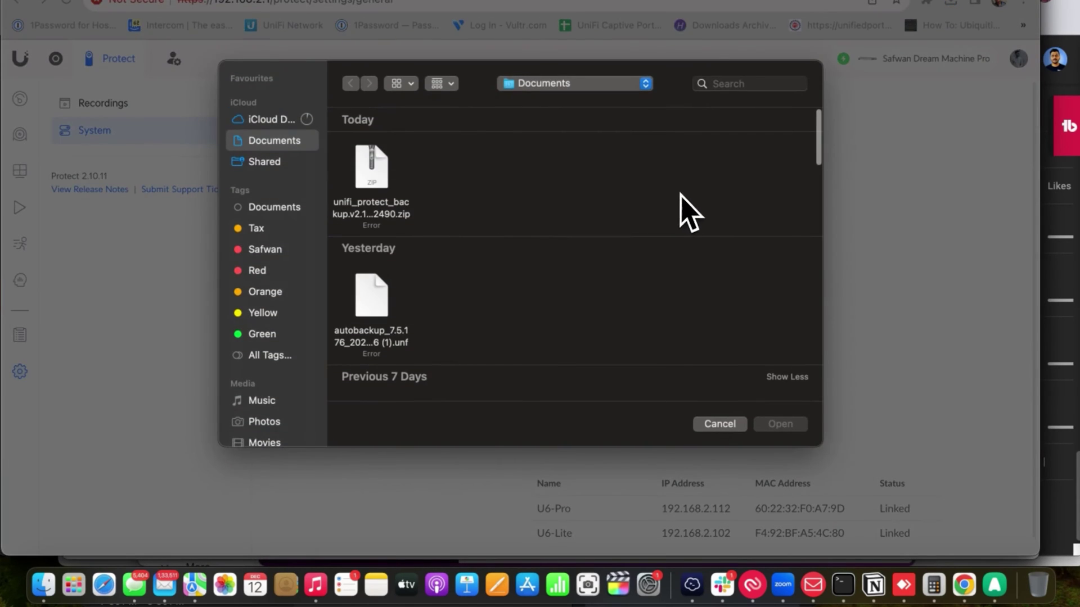
pyautogui.click(357, 181)
pyautogui.click(779, 425)
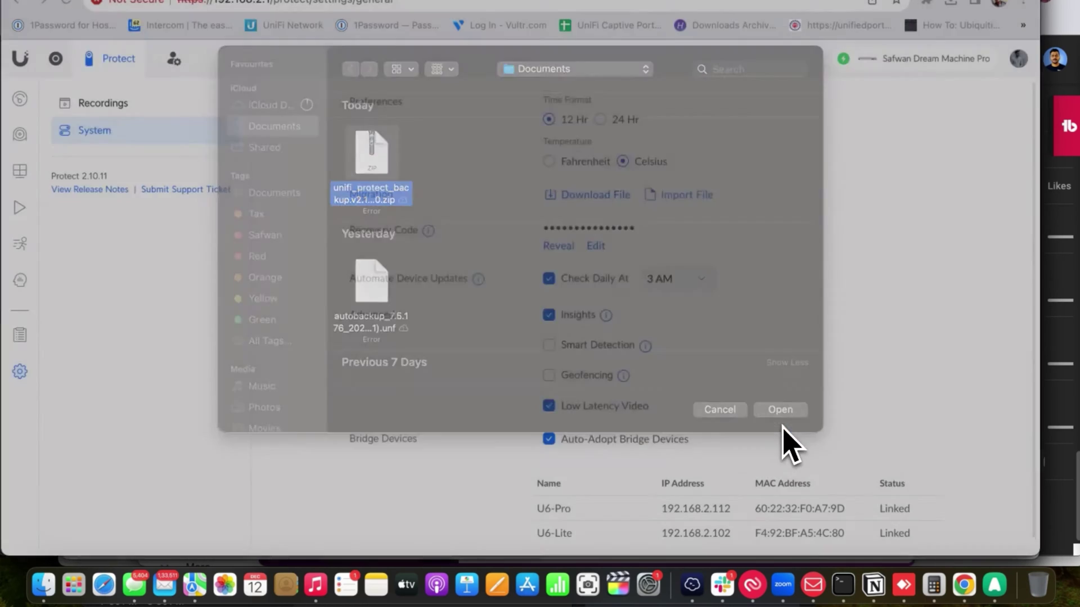
pyautogui.click(628, 365)
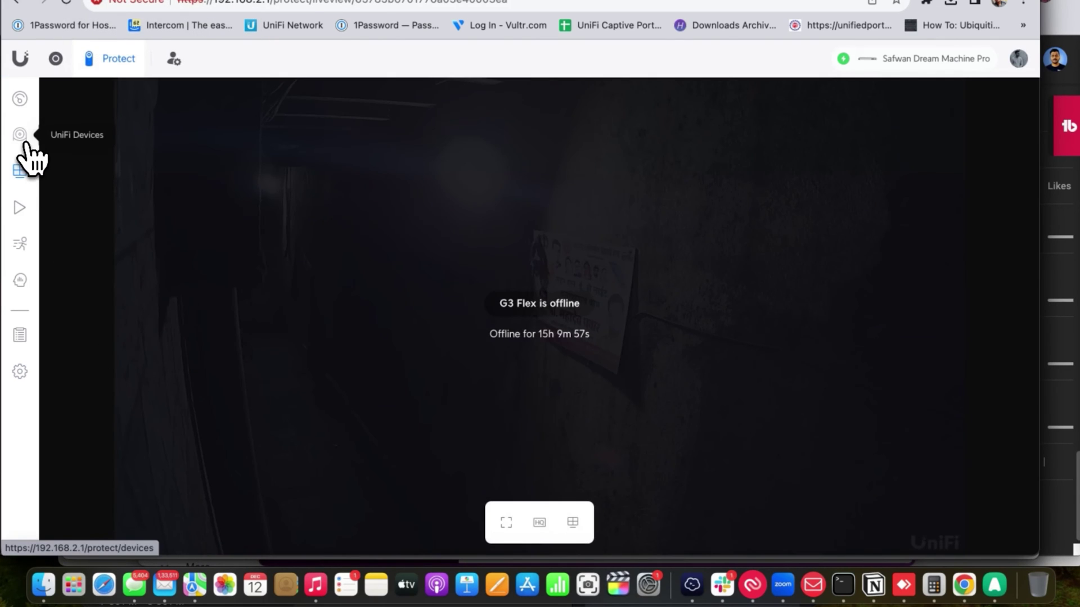
# Step: Compare camera lists: G3 Flex offline on the Dream Machine Pro, live under the Cloud Key
pyautogui.click(20, 135)
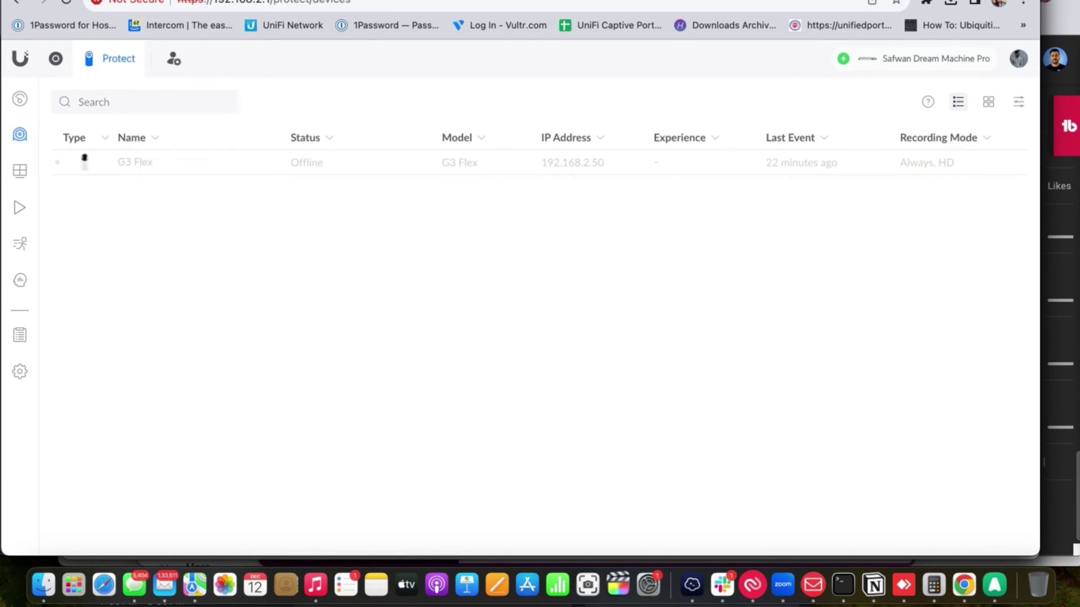
pyautogui.click(201, 2)
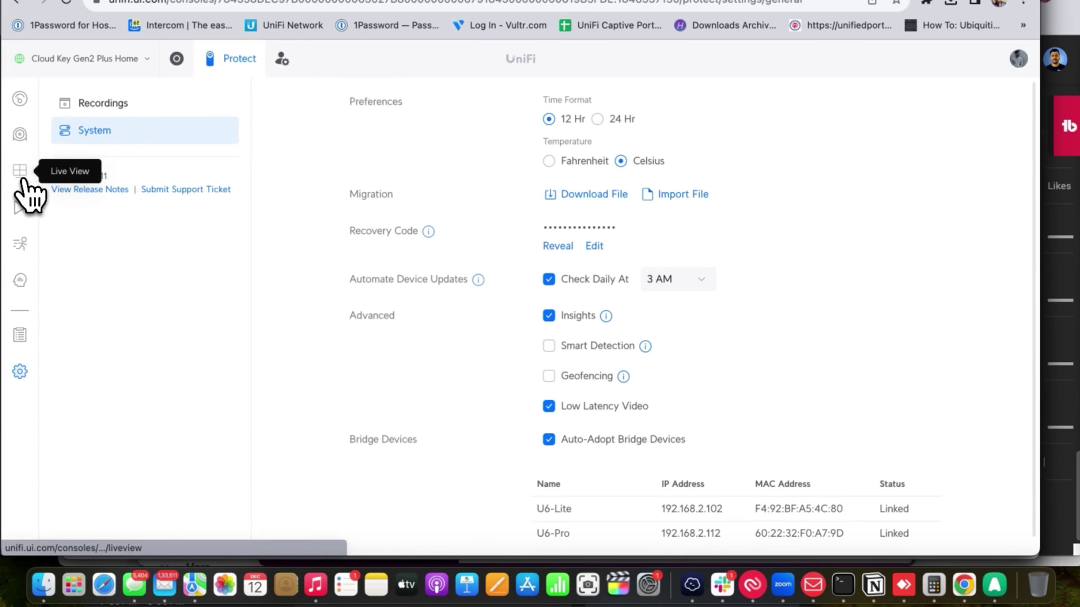
pyautogui.click(21, 148)
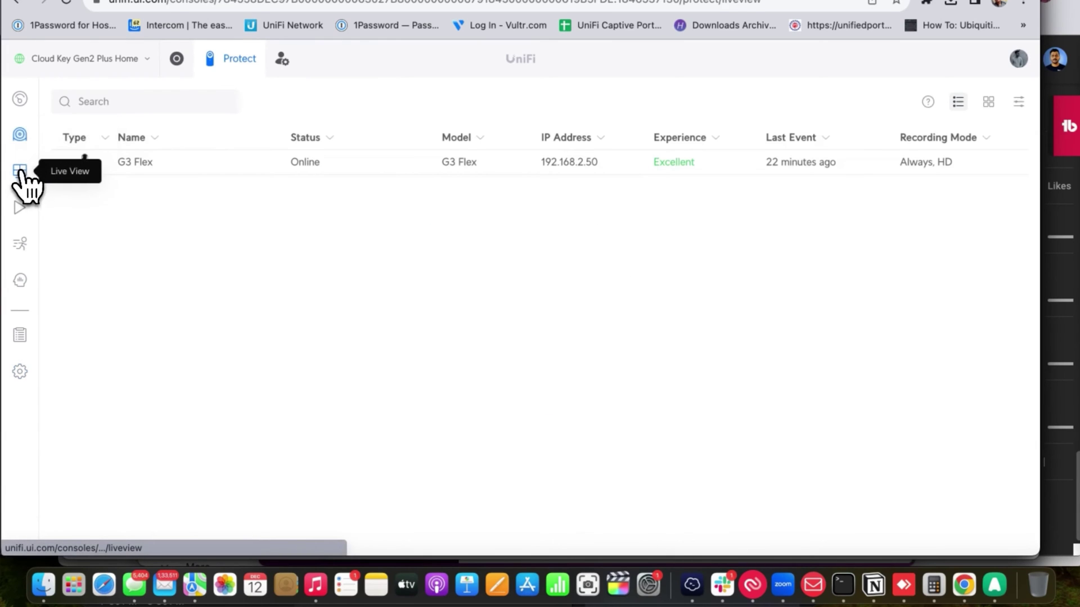
pyautogui.click(21, 170)
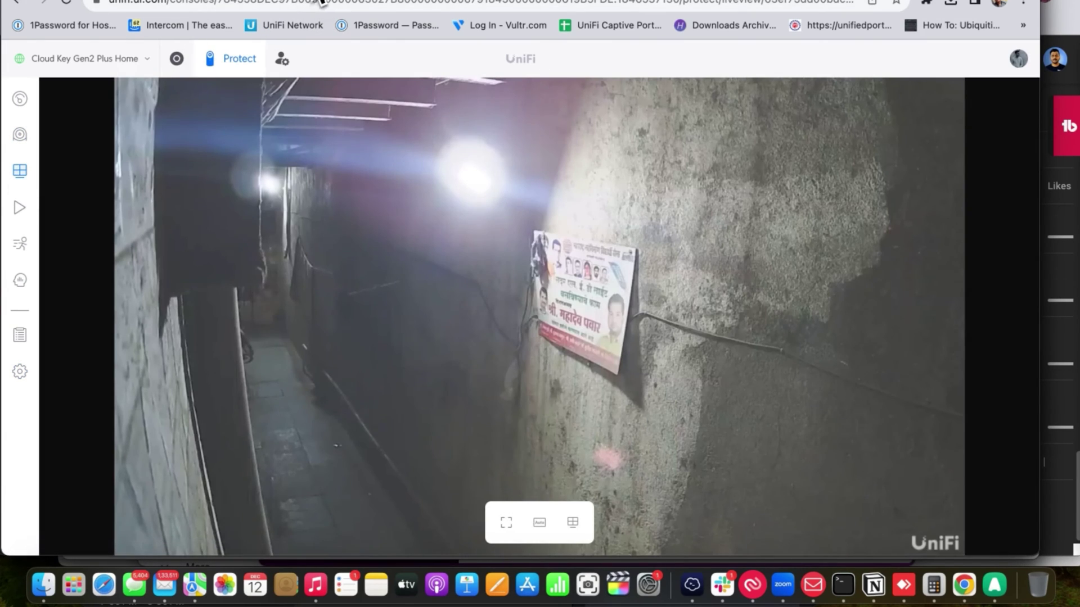
# Step: Stop the Protect application in the Cloud Key's OS Settings Applications list
pyautogui.click(15, 2)
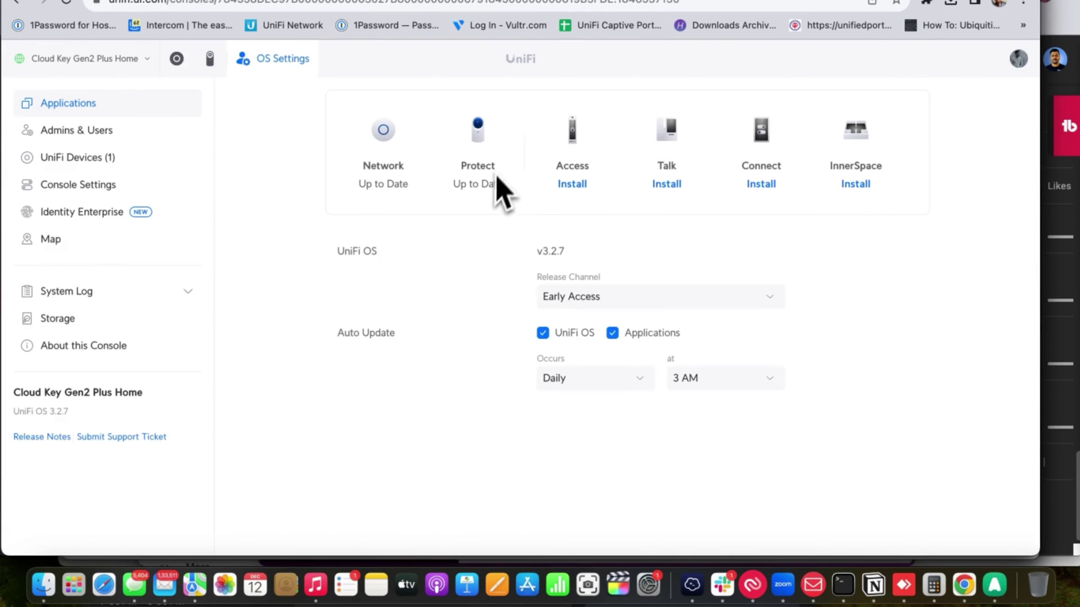
pyautogui.click(512, 116)
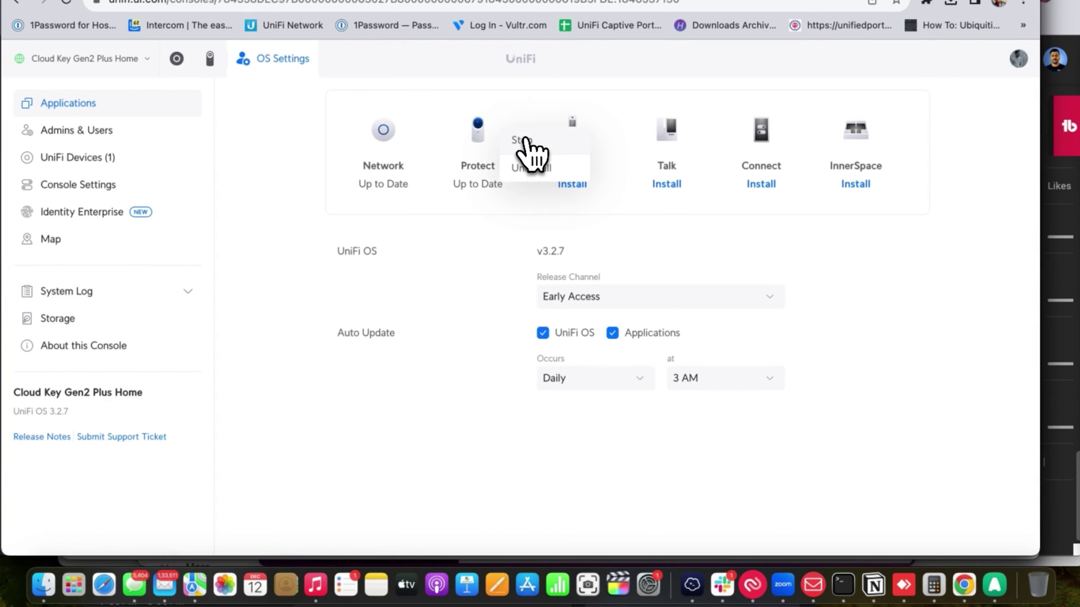
pyautogui.click(523, 142)
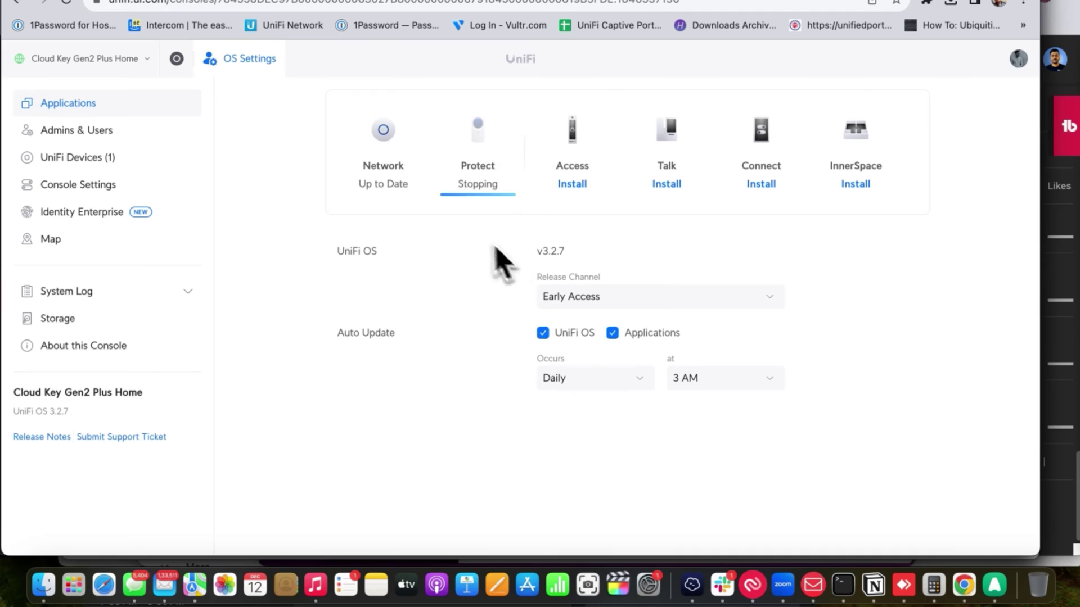
pyautogui.moveTo(482, 188)
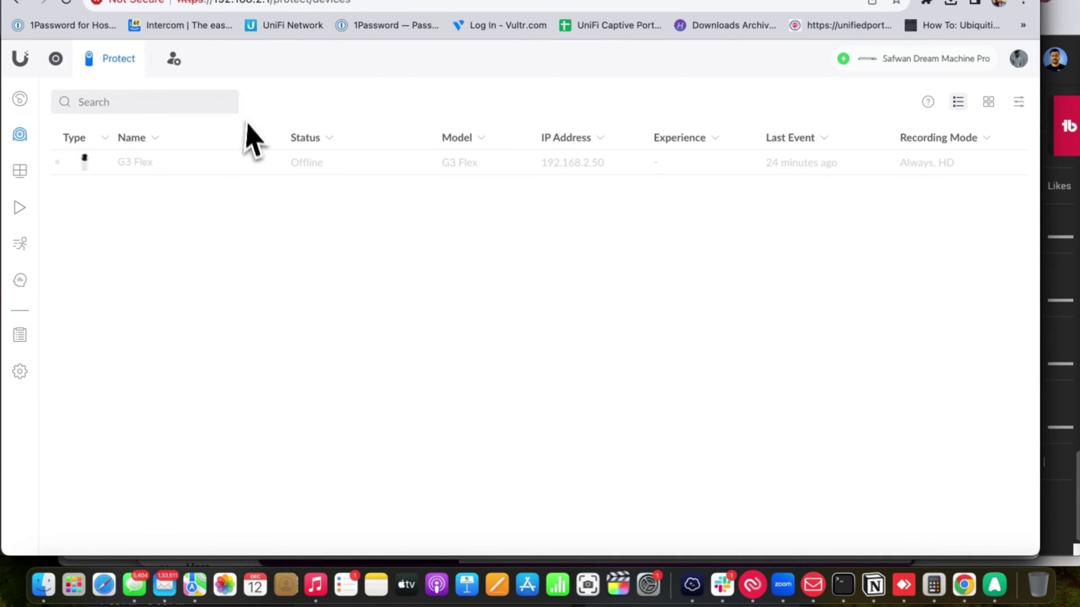
# Step: Launch Protect on the Dream Machine Pro and confirm G3 Flex shows Online, Excellent
pyautogui.click(174, 60)
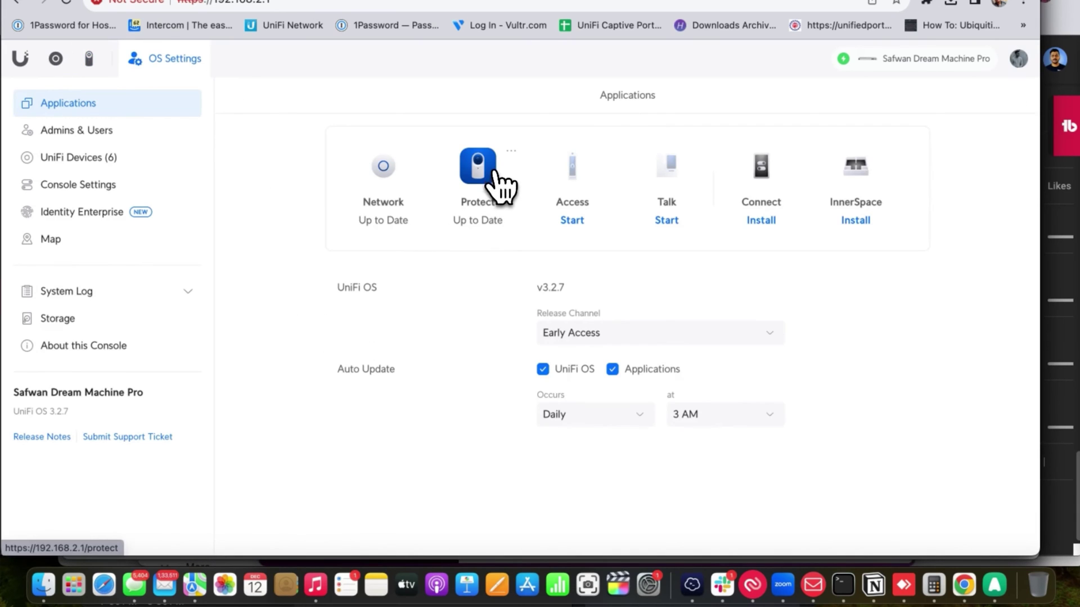
pyautogui.click(481, 171)
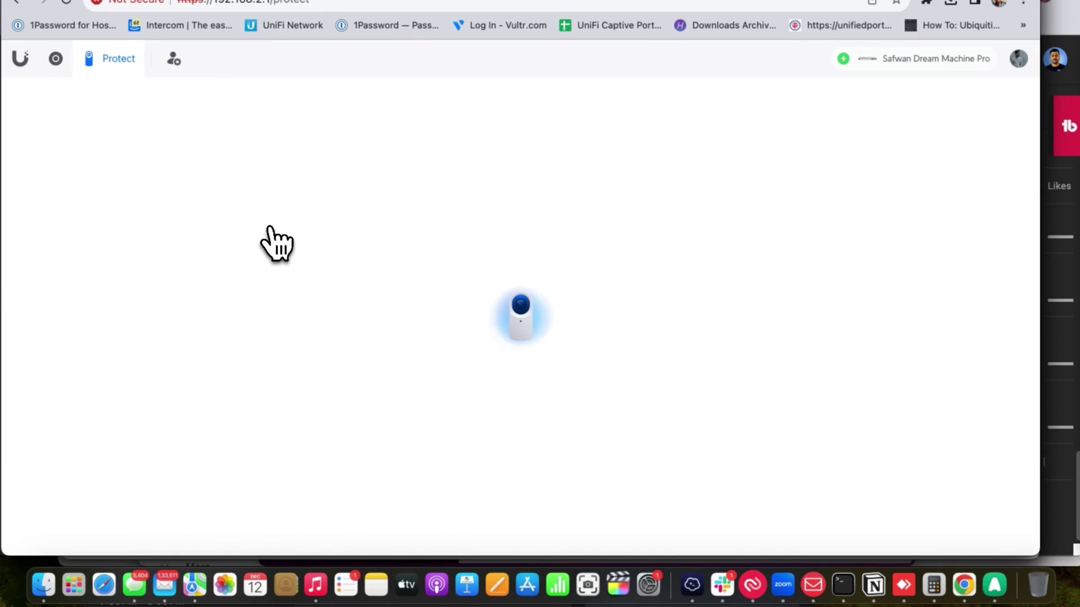
pyautogui.click(19, 170)
pyautogui.click(20, 134)
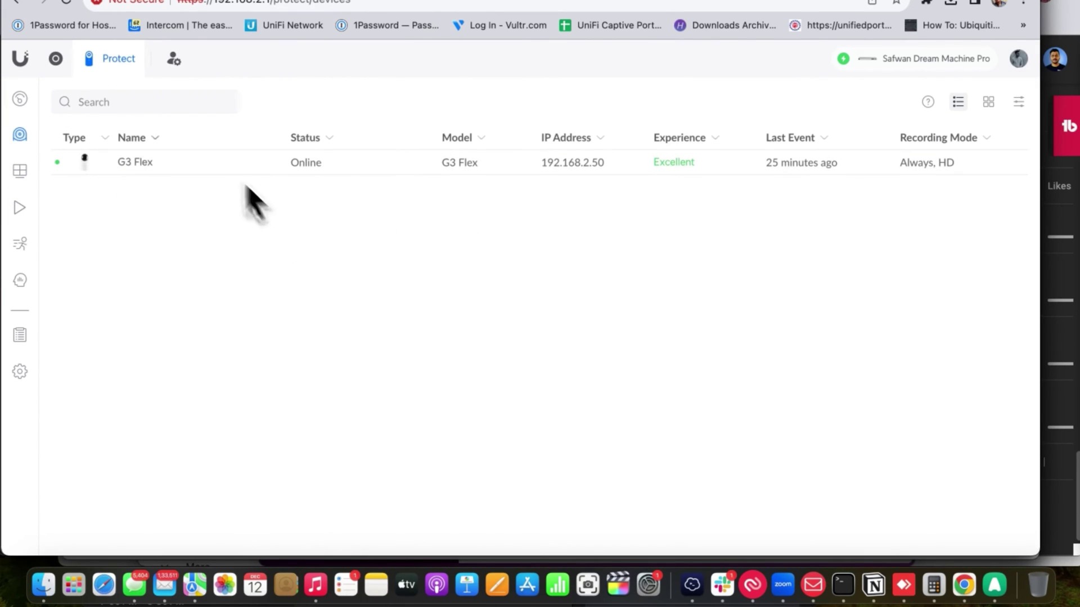
# Step: Enable the Time and Camera Name overlays in G3 Flex's recording settings and apply
pyautogui.moveTo(203, 171)
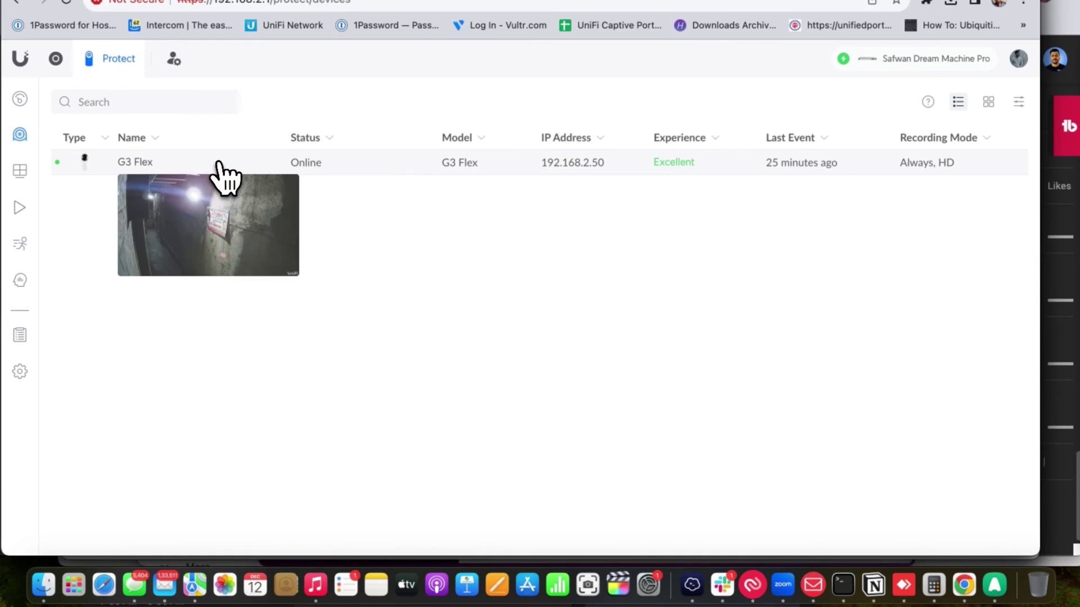
pyautogui.click(186, 164)
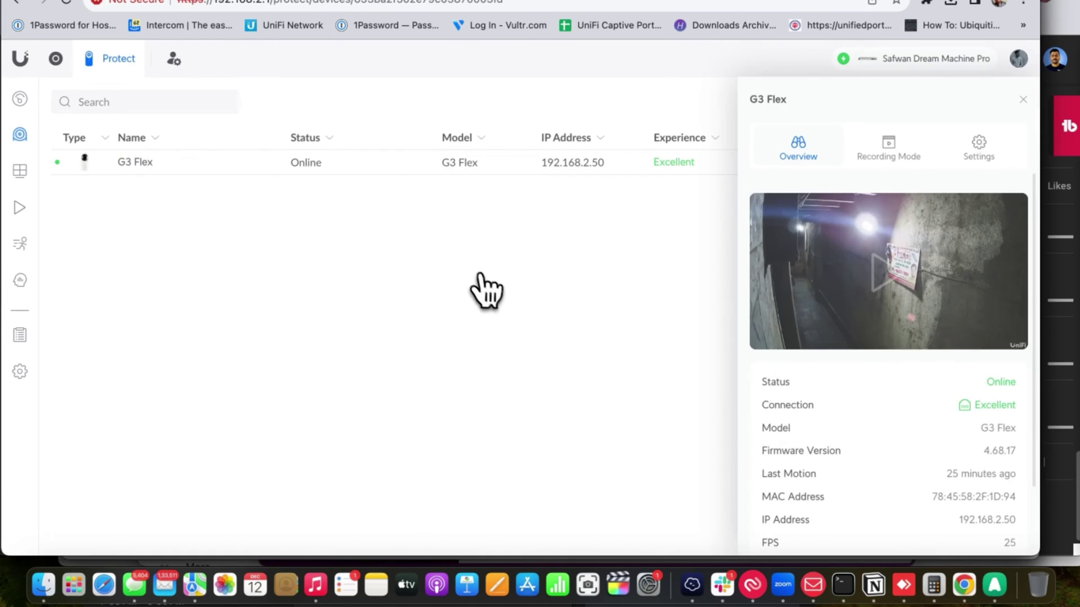
pyautogui.click(898, 159)
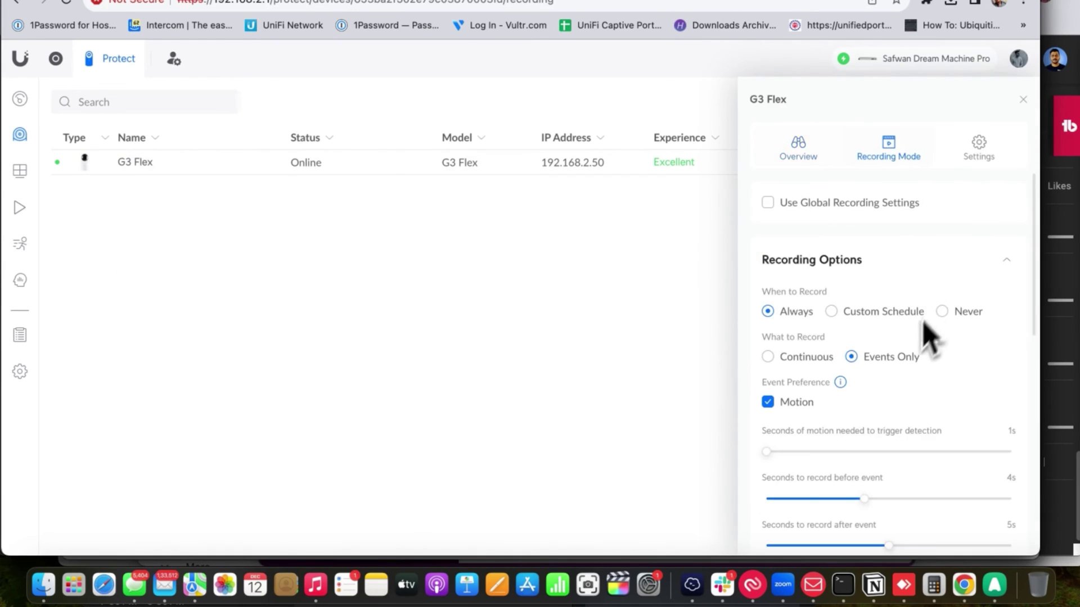
pyautogui.scroll(-10, 923, 337)
pyautogui.scroll(10, 905, 348)
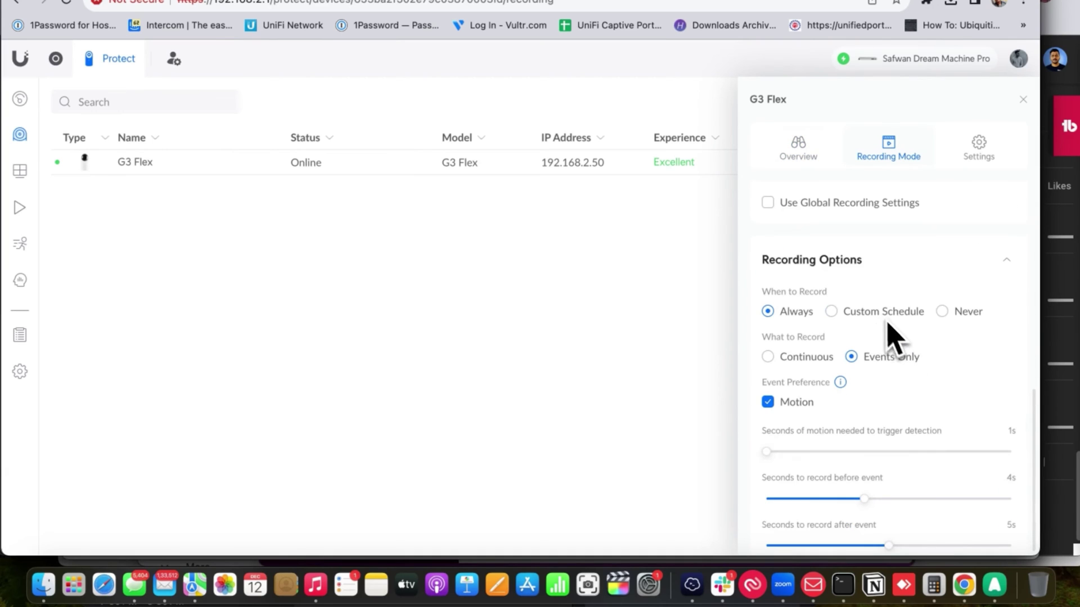
pyautogui.scroll(-10, 889, 461)
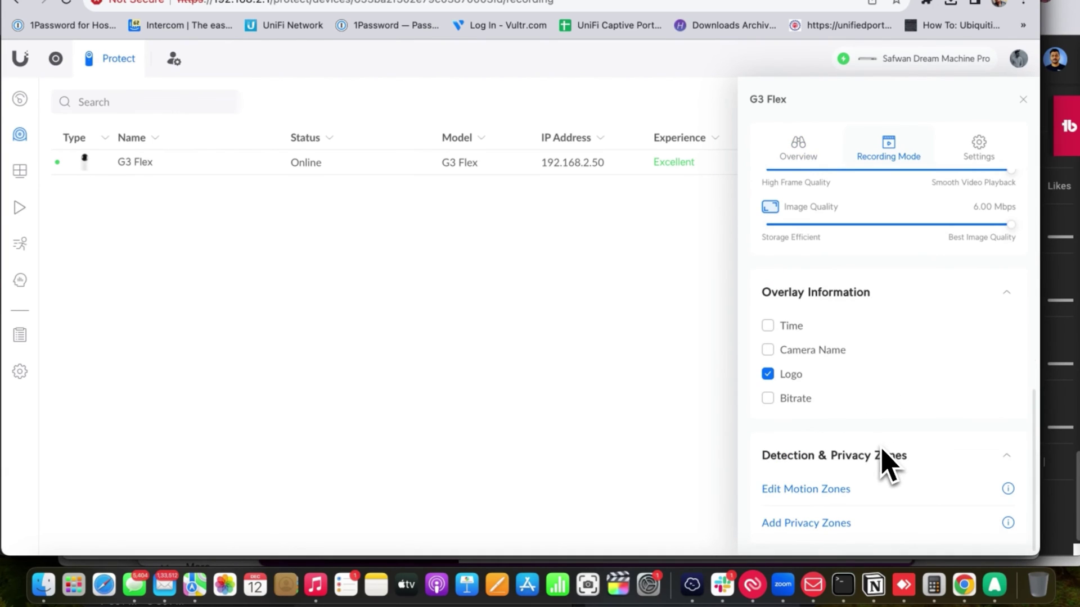
pyautogui.click(769, 328)
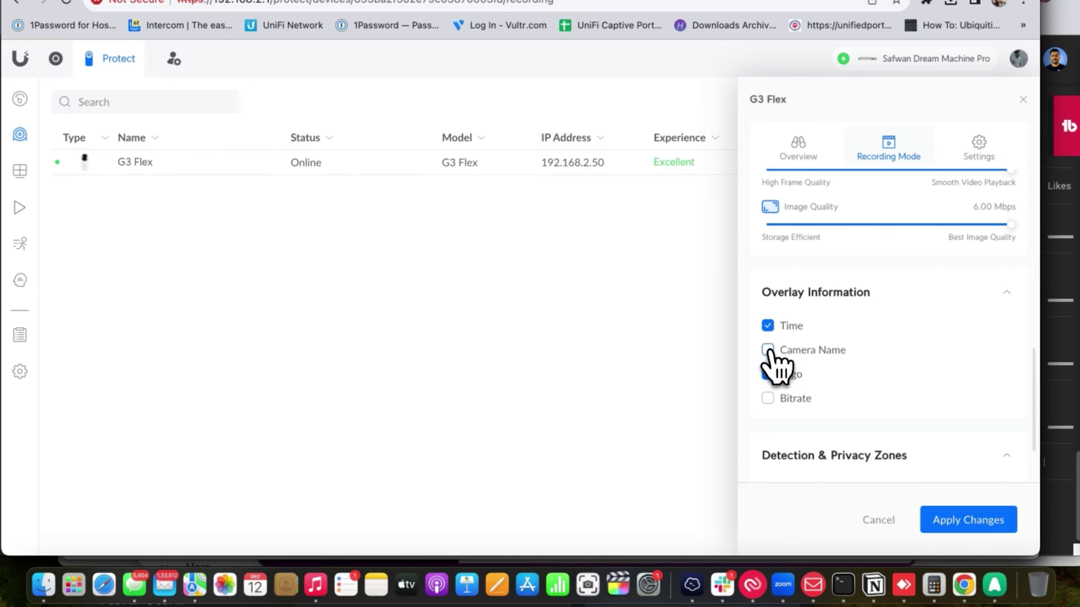
pyautogui.click(963, 527)
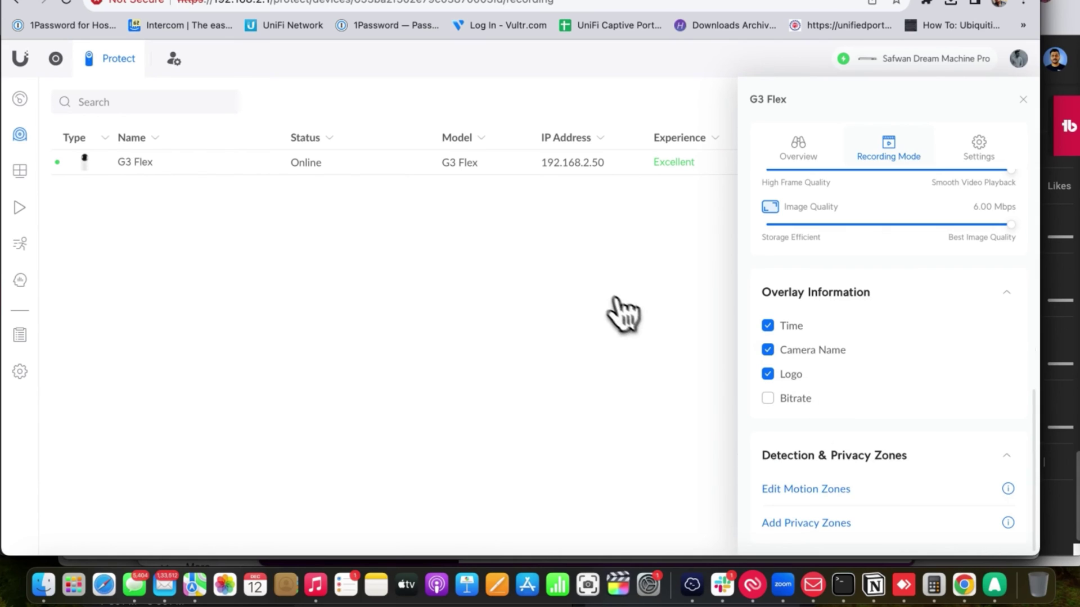
pyautogui.scroll(5, 955, 272)
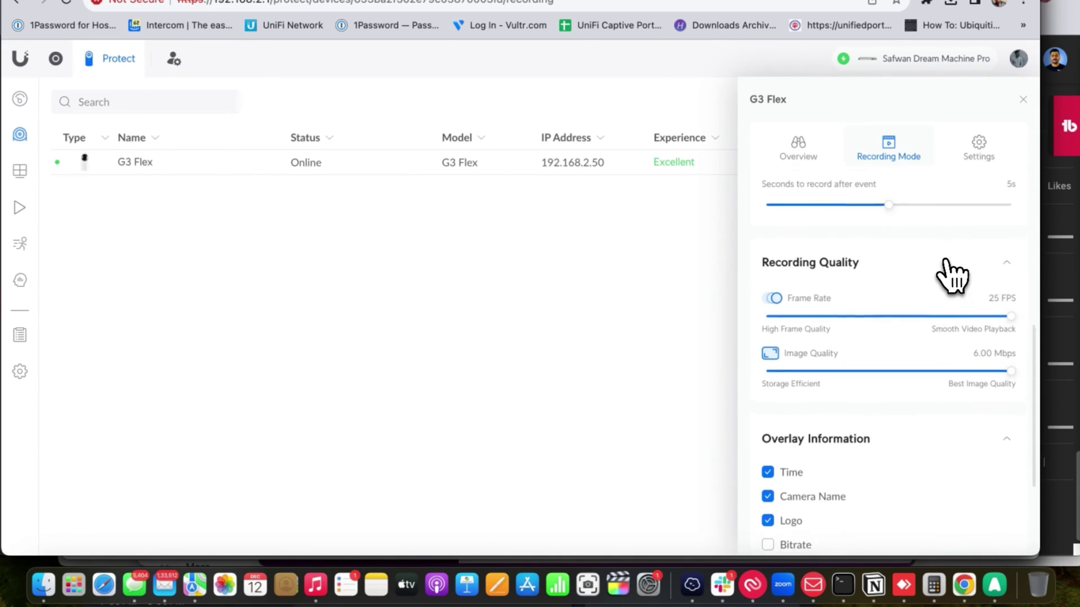
pyautogui.scroll(5, 952, 275)
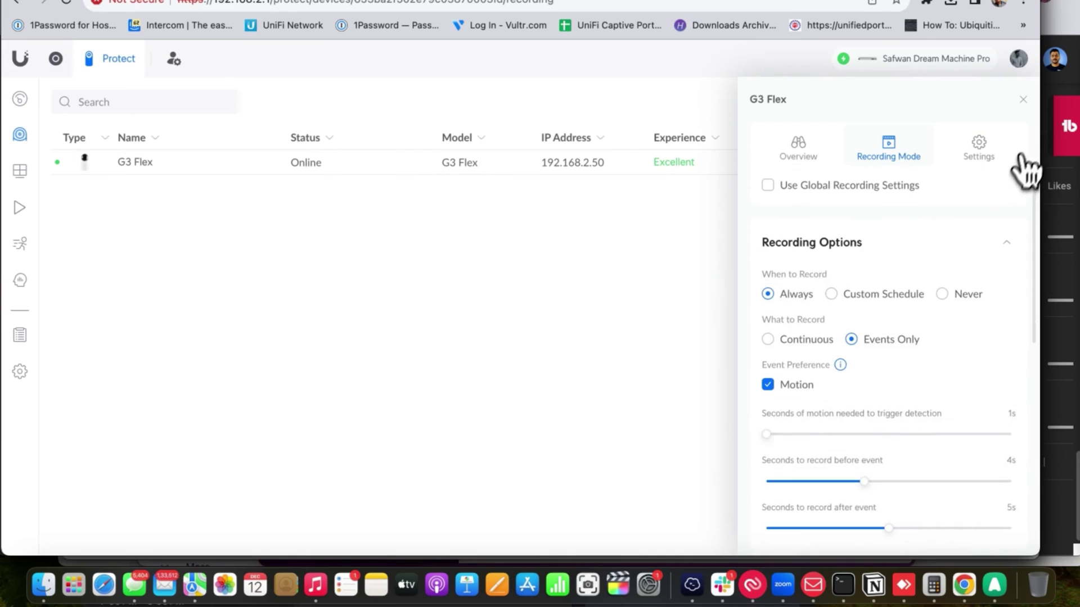
pyautogui.click(1022, 100)
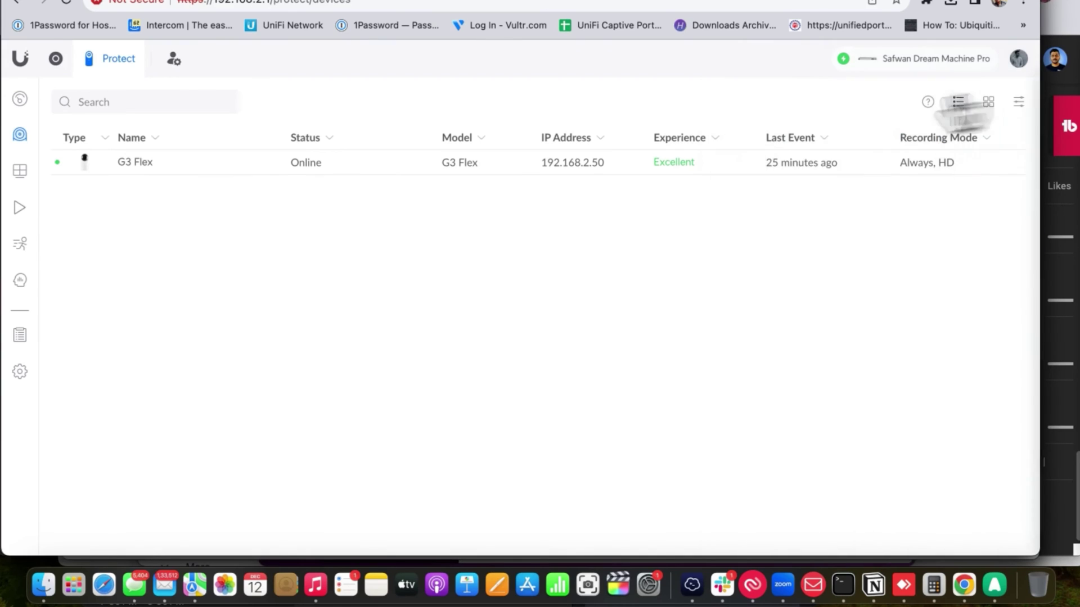
# Step: Check the G3 Flex live feed shows date and name, then review the Protect dashboard
pyautogui.click(20, 170)
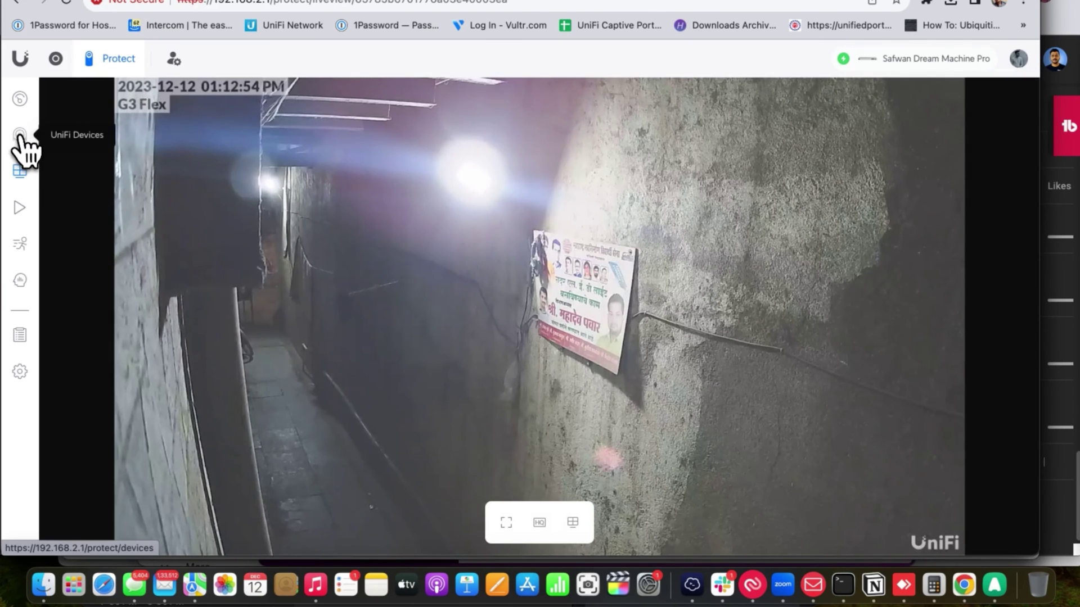
pyautogui.click(19, 135)
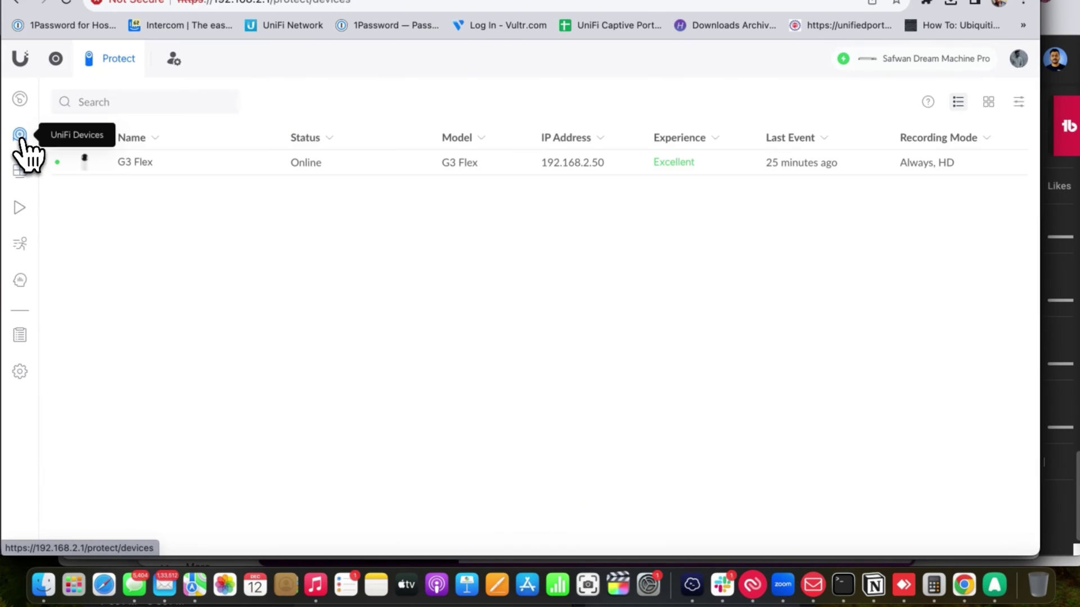
pyautogui.click(21, 101)
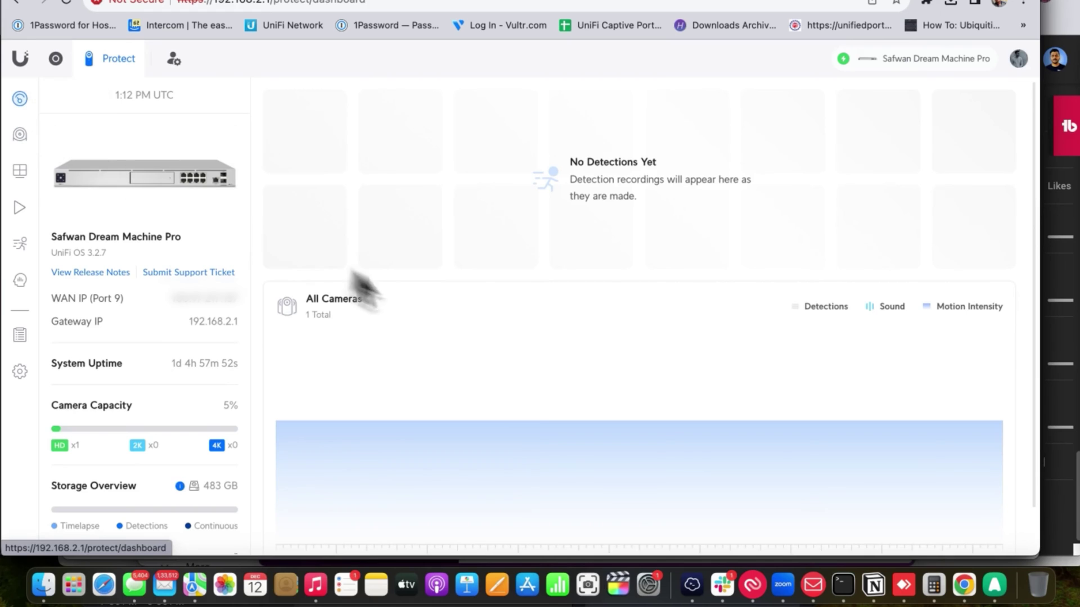
pyautogui.scroll(-1, 475, 337)
pyautogui.scroll(-1, 475, 340)
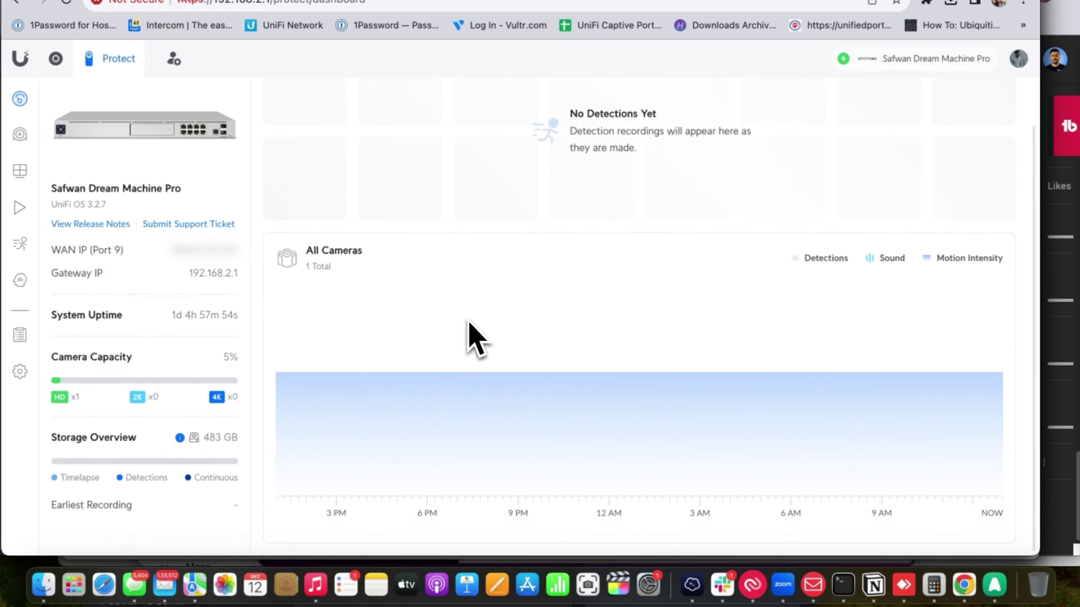
# Step: Open Protect's System settings, then the console's OS Settings
pyautogui.click(19, 374)
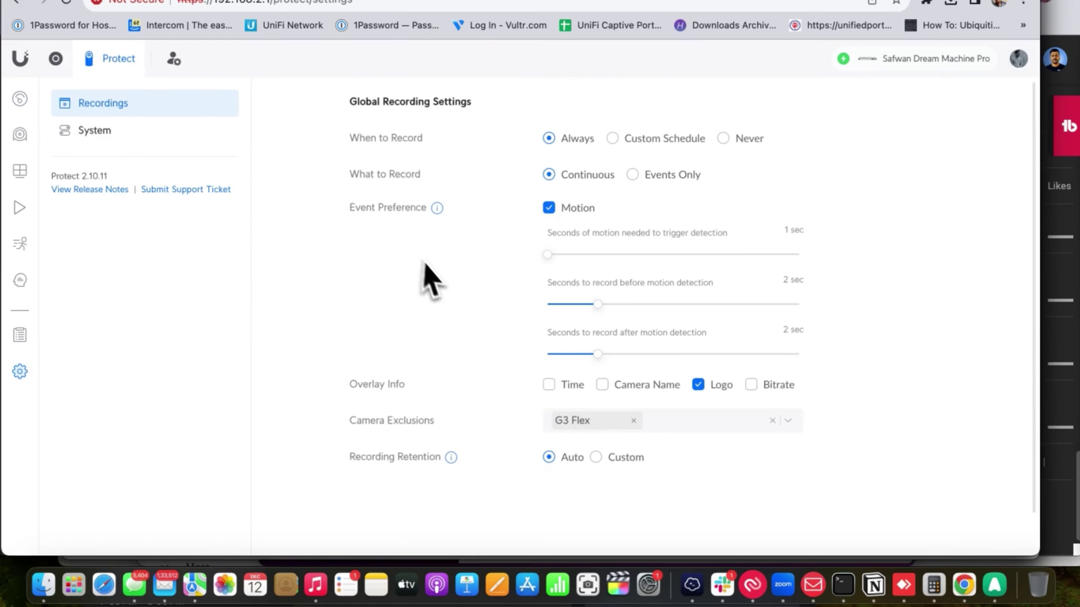
pyautogui.click(141, 130)
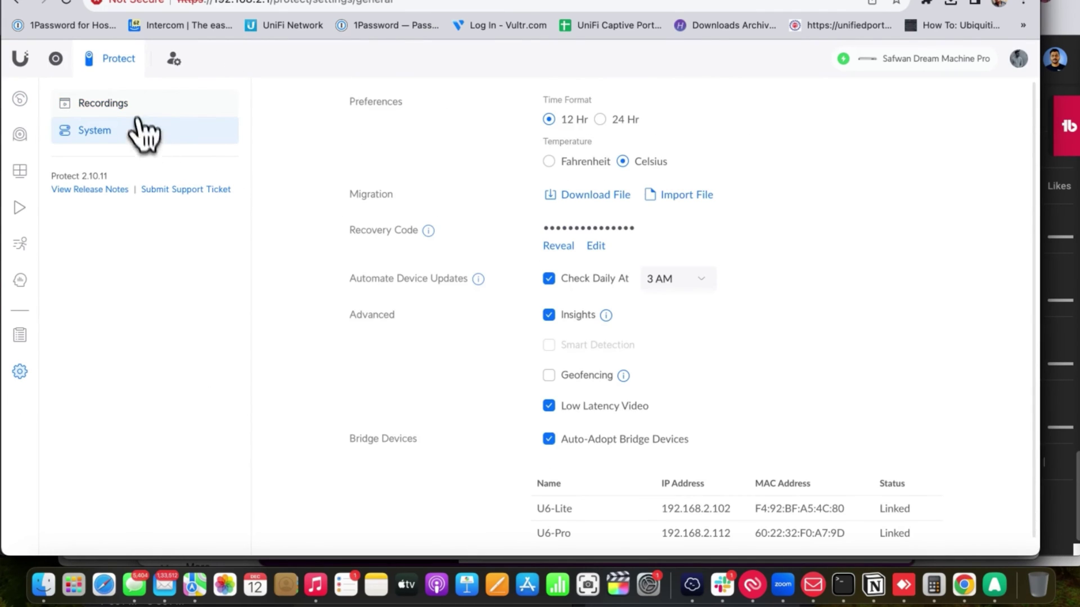
pyautogui.click(178, 73)
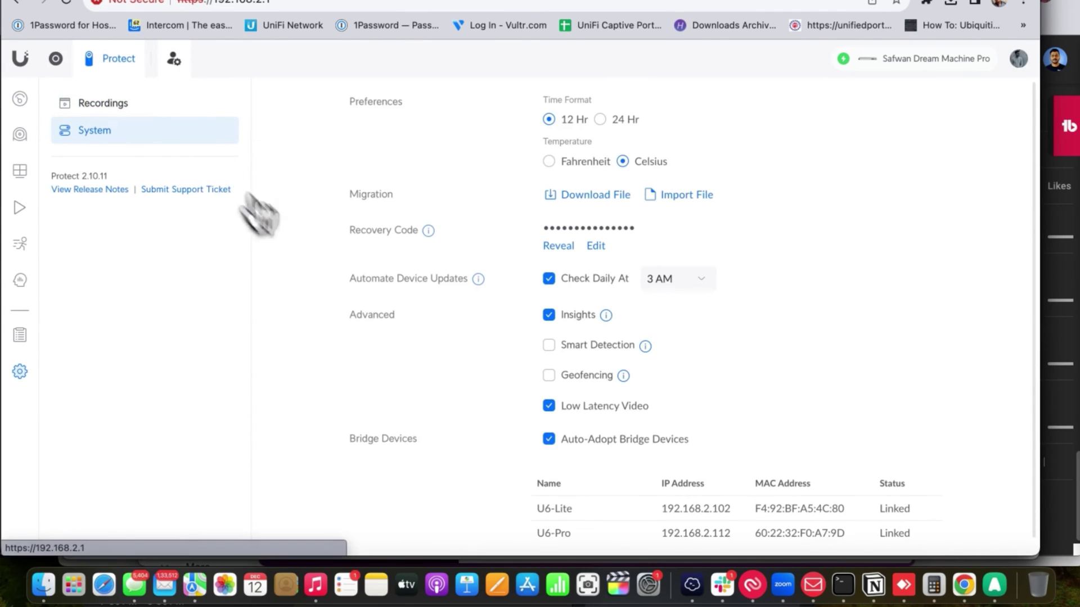